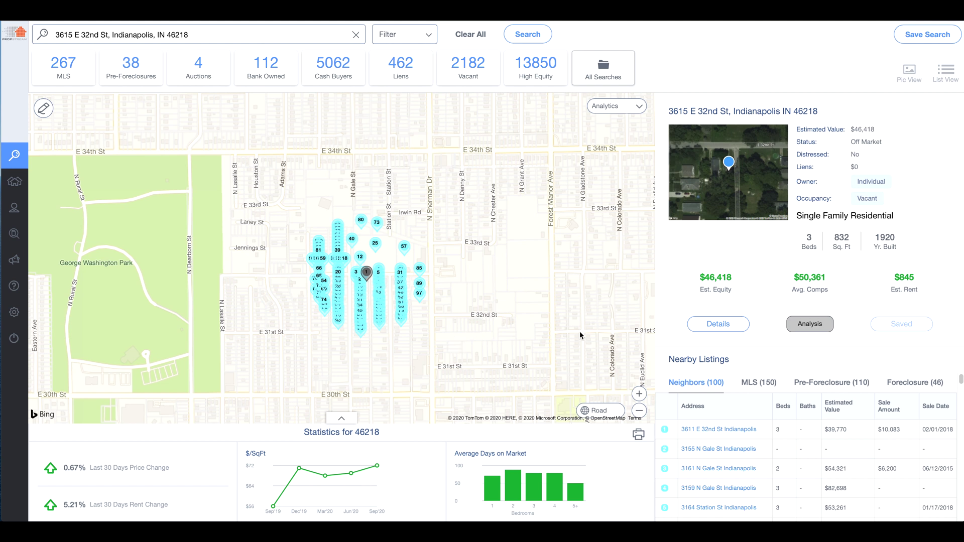
{"action": "left_click", "coordinate": [717, 324]}
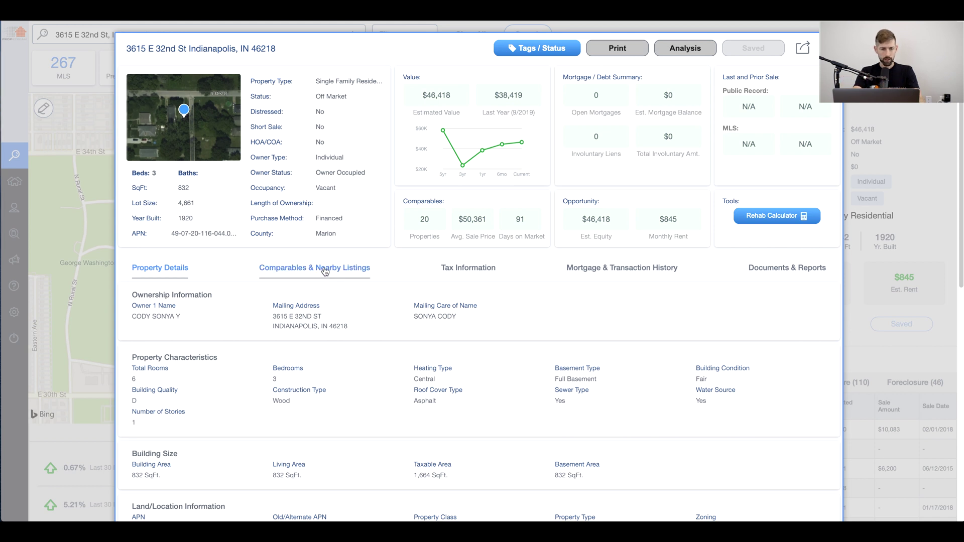
{"action": "left_click", "coordinate": [288, 275]}
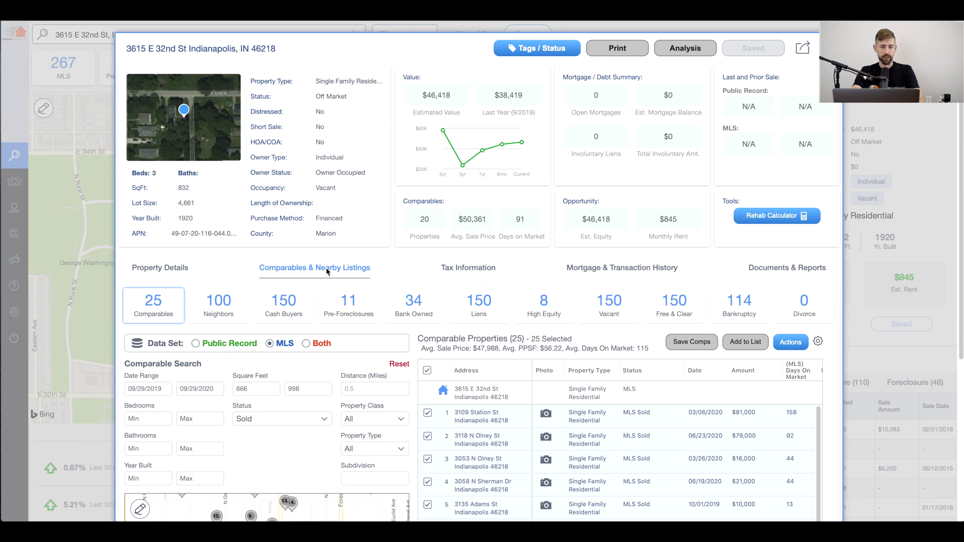
{"action": "scroll", "coordinate": [350, 242], "scroll_direction": "down", "scroll_amount": 3}
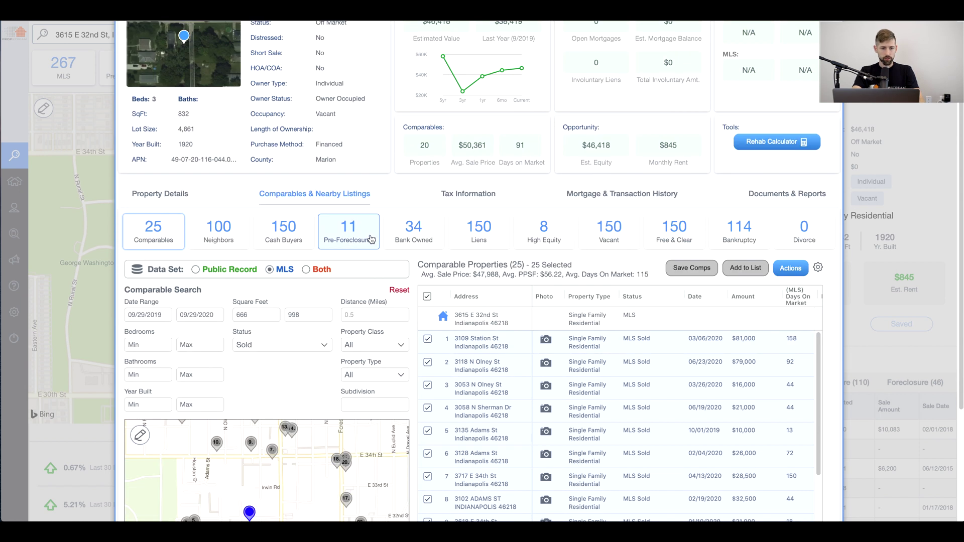
{"action": "scroll", "coordinate": [351, 213], "scroll_direction": "down", "scroll_amount": 5}
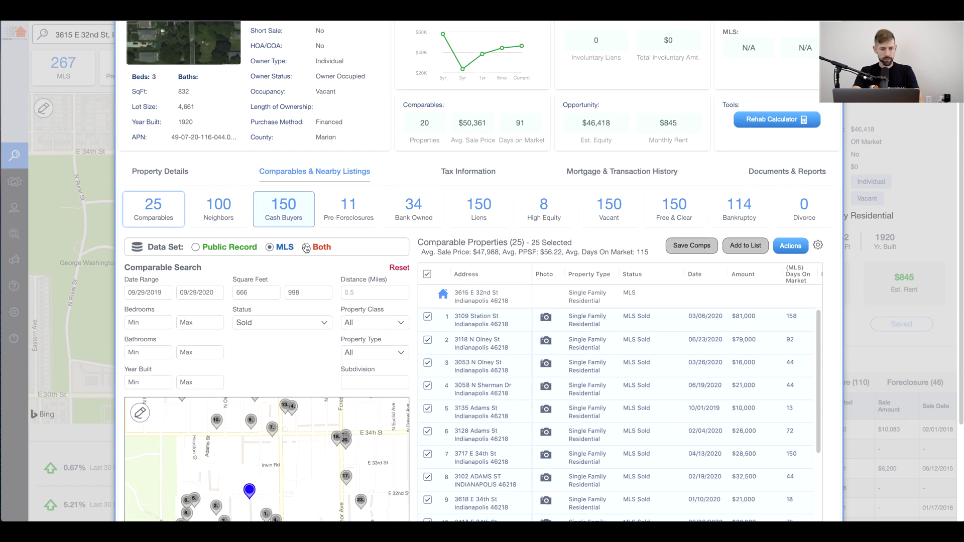
{"action": "scroll", "coordinate": [366, 208], "scroll_direction": "down", "scroll_amount": 1}
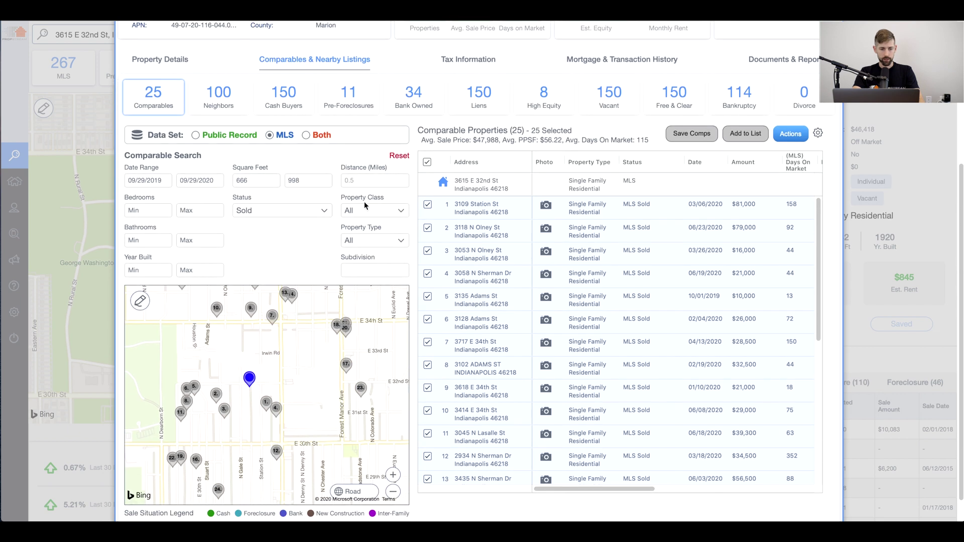
Start the pencil draw tool on the comparables map to outline a custom search area
{"action": "scroll", "coordinate": [366, 199], "scroll_direction": "down", "scroll_amount": 1}
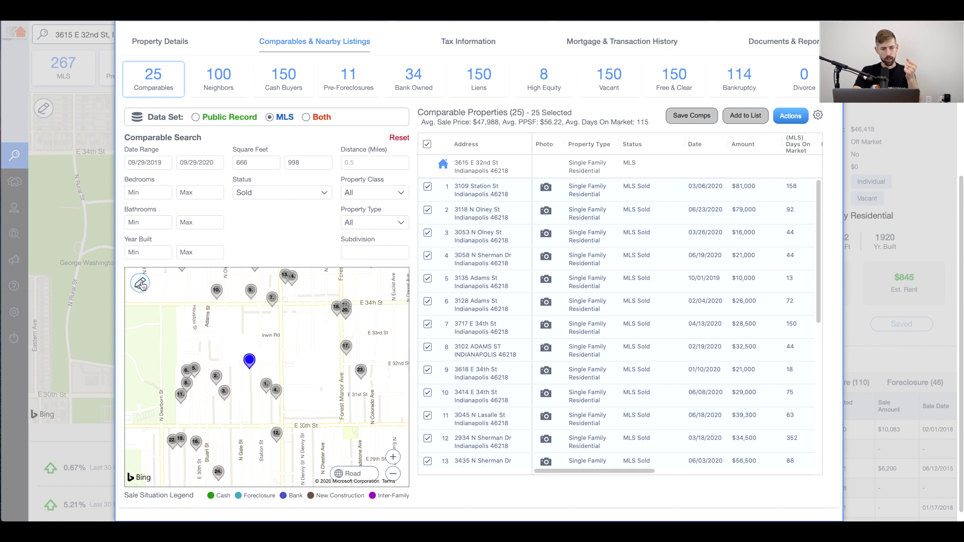
{"action": "left_click", "coordinate": [141, 284]}
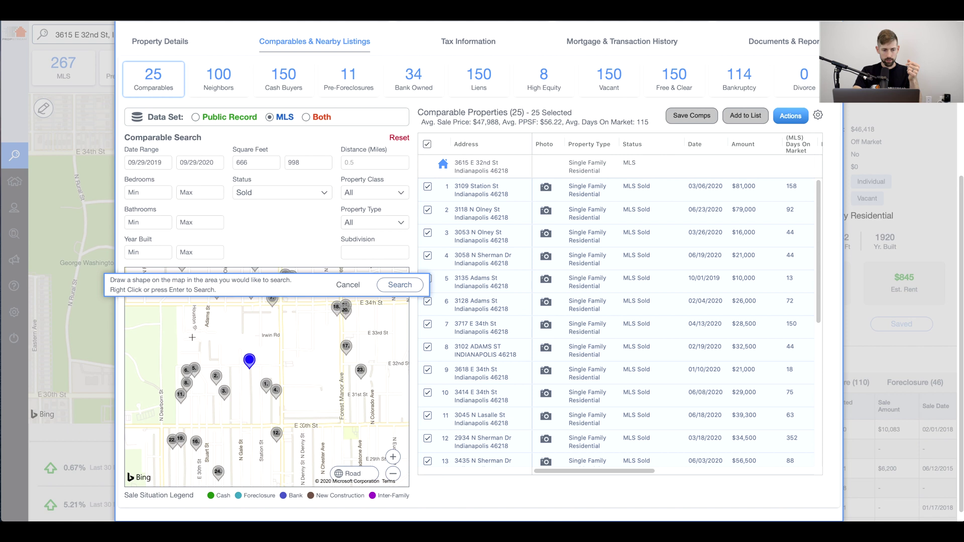
Draw a six-corner area between Irwin Rd and E 30th St around the property, then search to narrow results to 8 sold comps
{"action": "left_click", "coordinate": [175, 336]}
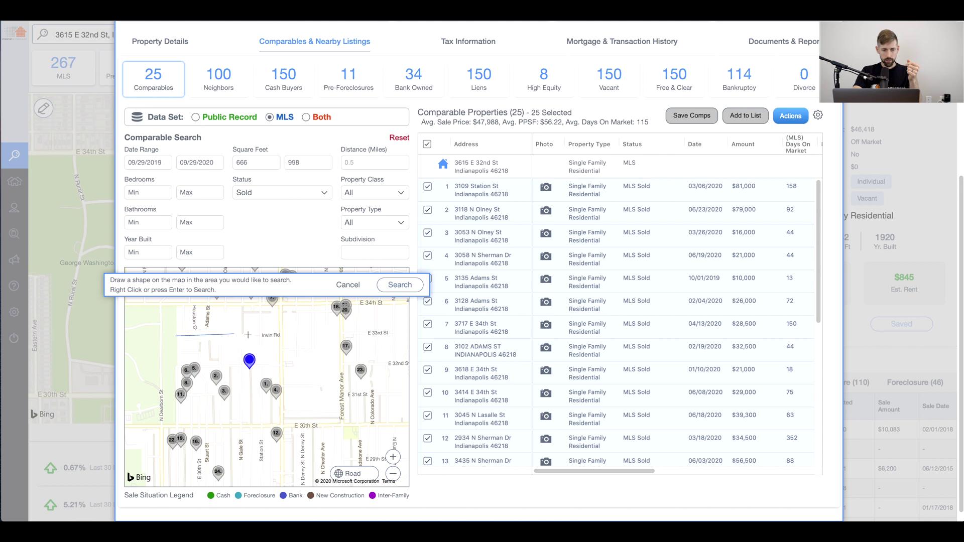
{"action": "left_click", "coordinate": [280, 336]}
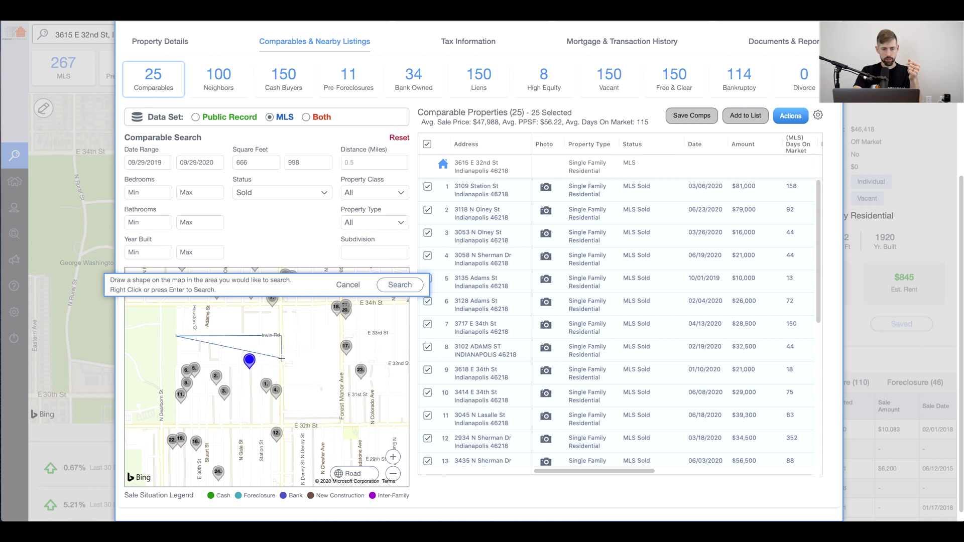
{"action": "left_click", "coordinate": [291, 356]}
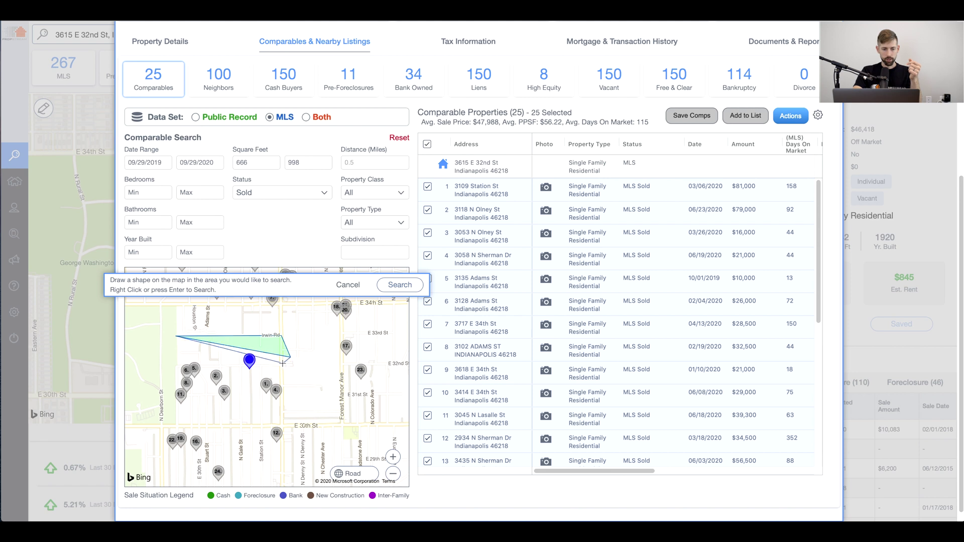
{"action": "left_click", "coordinate": [284, 362]}
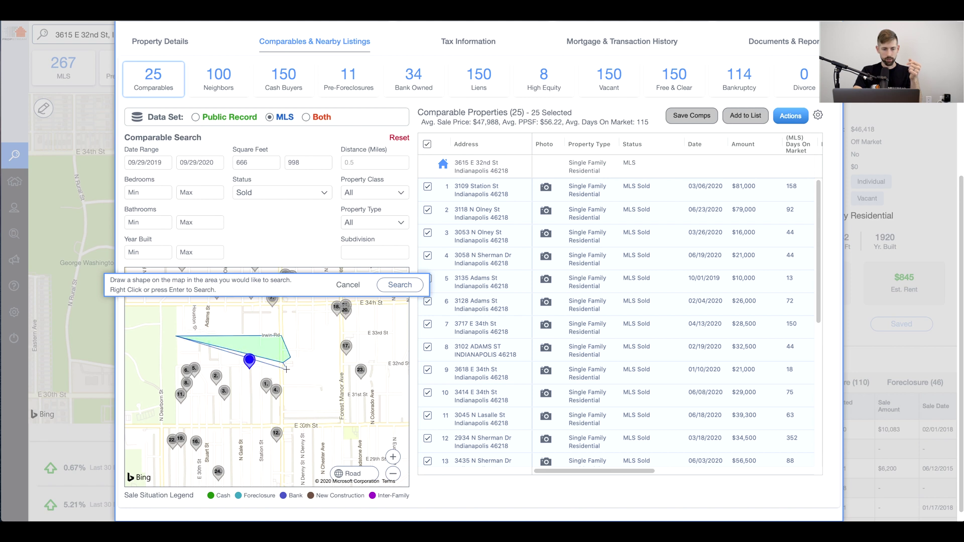
{"action": "left_click", "coordinate": [282, 427]}
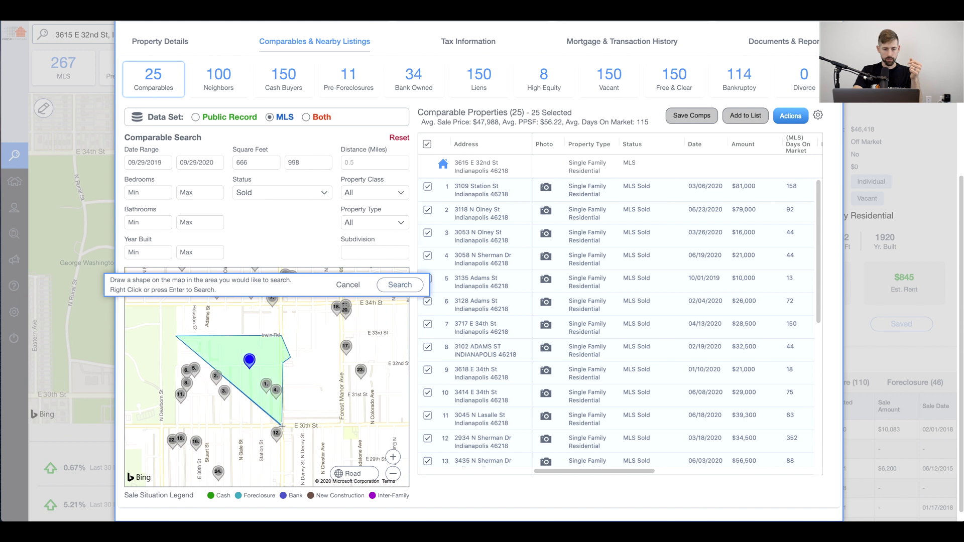
{"action": "left_click", "coordinate": [175, 427]}
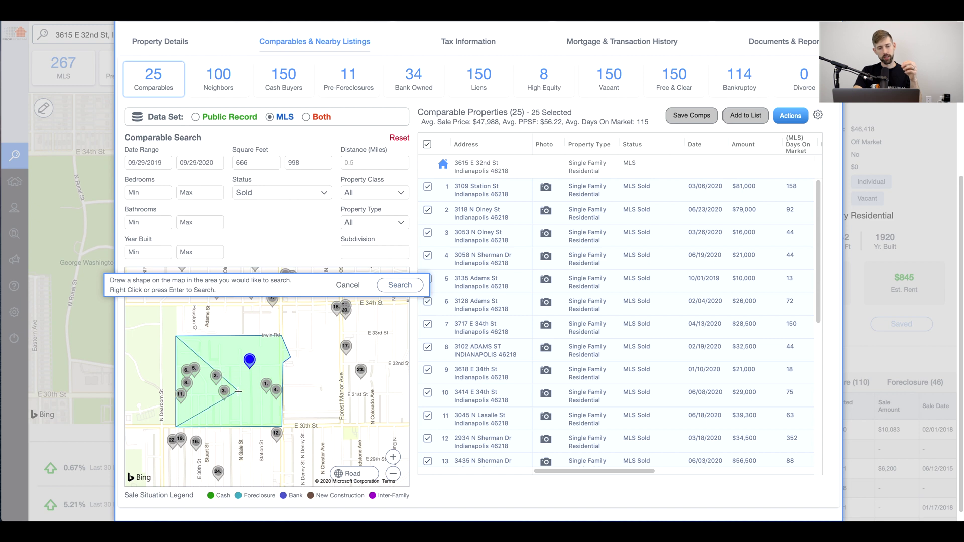
{"action": "left_click", "coordinate": [398, 286]}
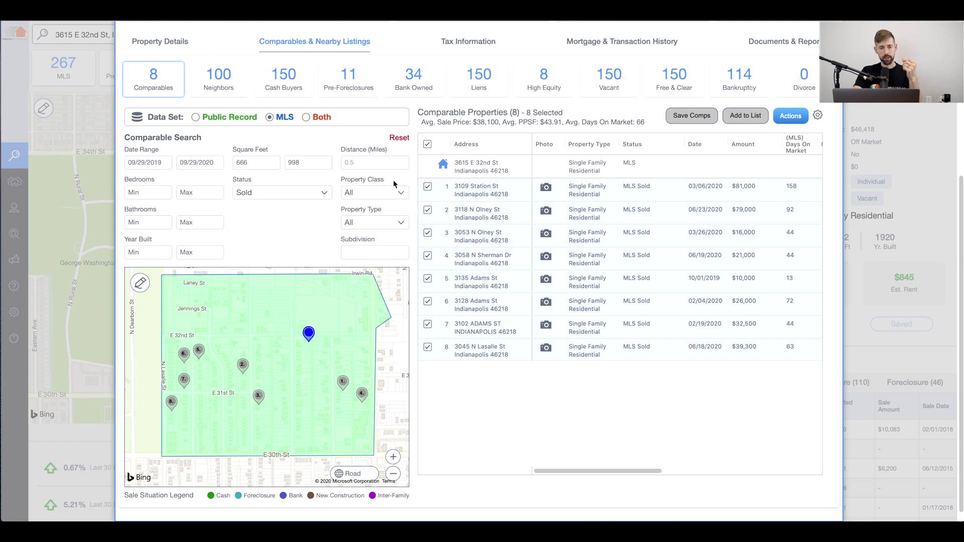
{"action": "scroll", "coordinate": [464, 171], "scroll_direction": "up", "scroll_amount": 5}
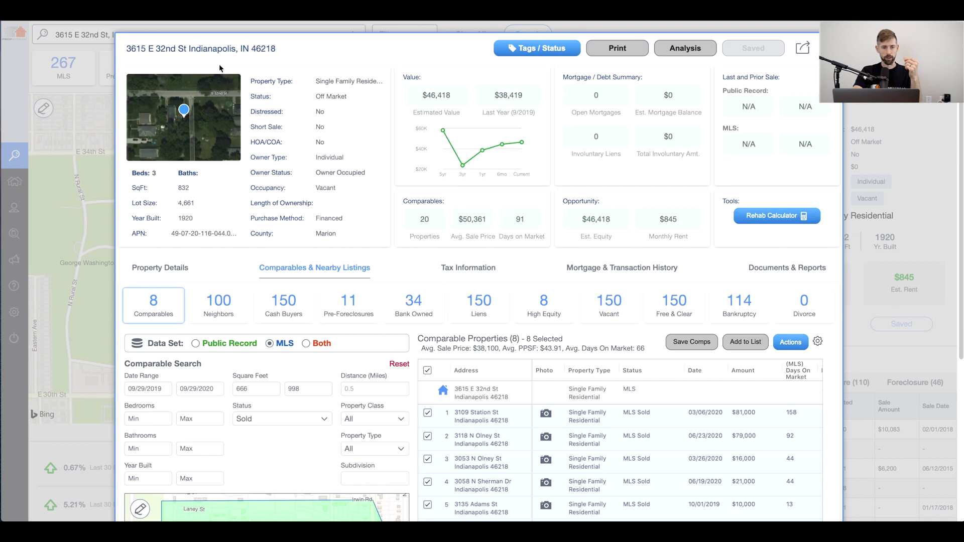
{"action": "scroll", "coordinate": [361, 180], "scroll_direction": "down", "scroll_amount": 5}
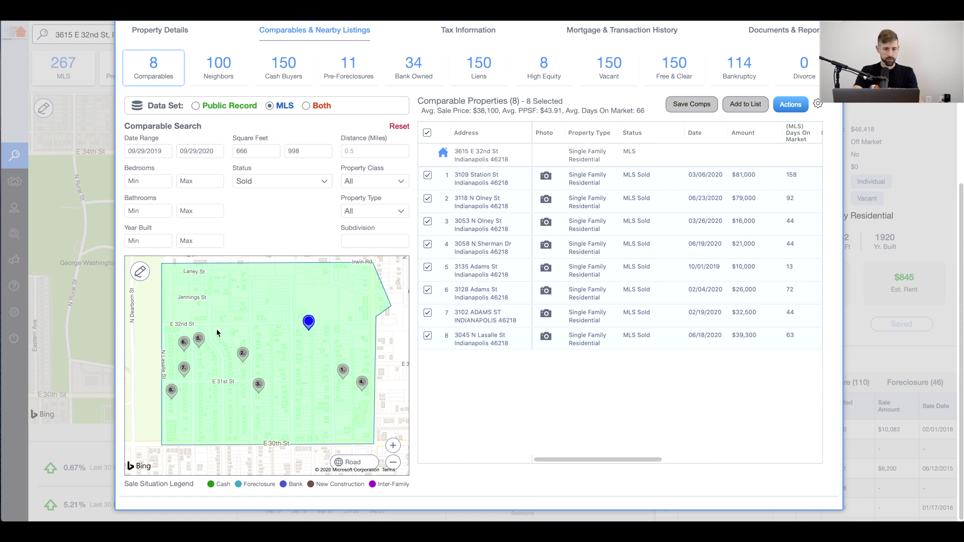
{"action": "left_click", "coordinate": [165, 151]}
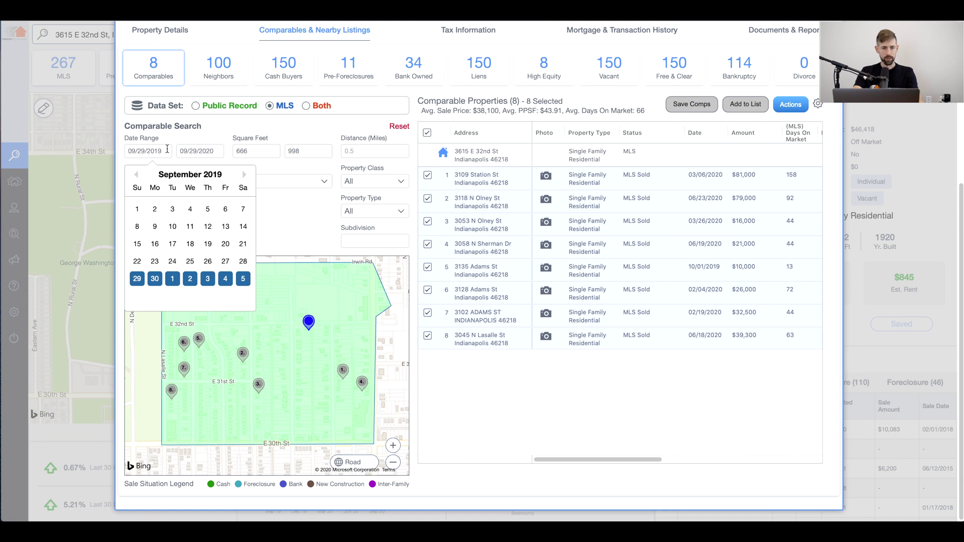
{"action": "left_click", "coordinate": [256, 151]}
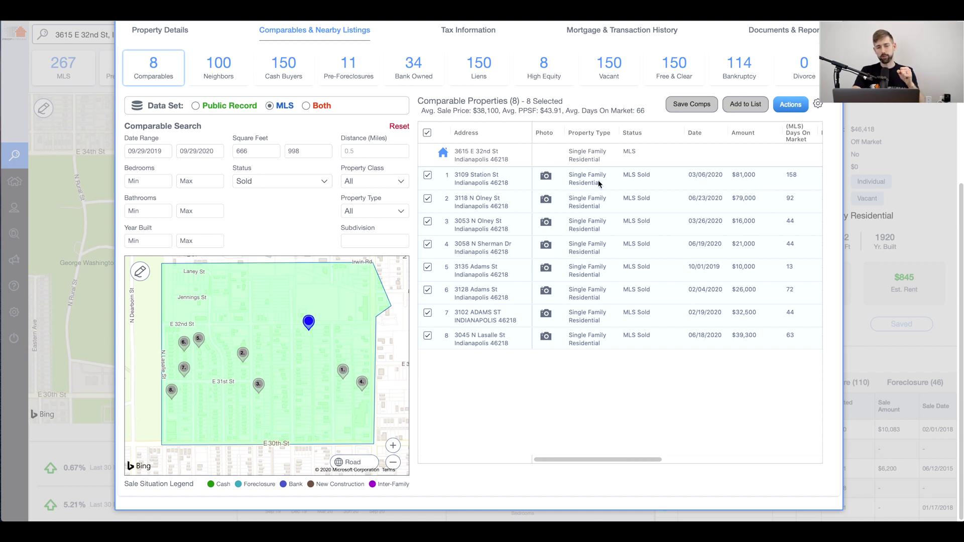
{"action": "left_click", "coordinate": [546, 177]}
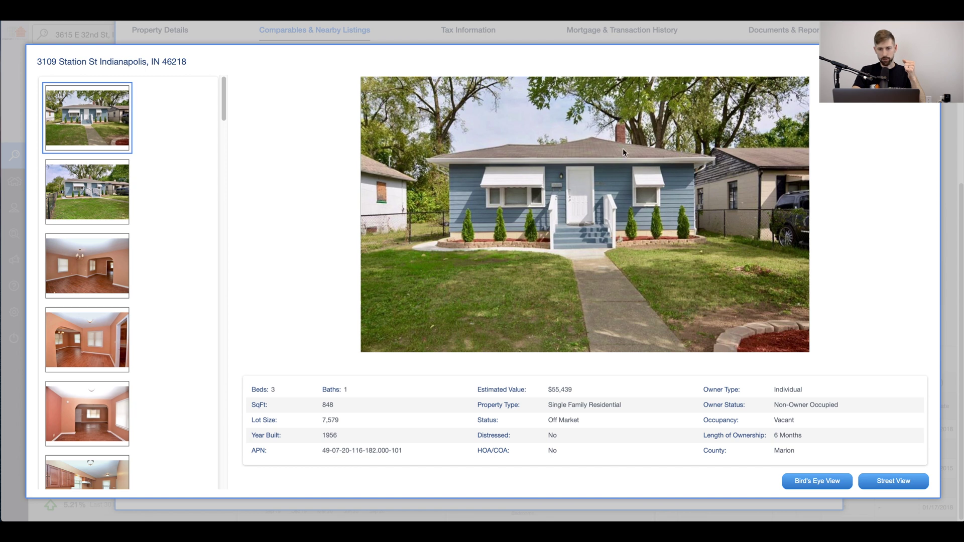
View the 3109 Station St side, interior room, archway, kitchen and backyard garage photos
{"action": "left_click", "coordinate": [103, 221]}
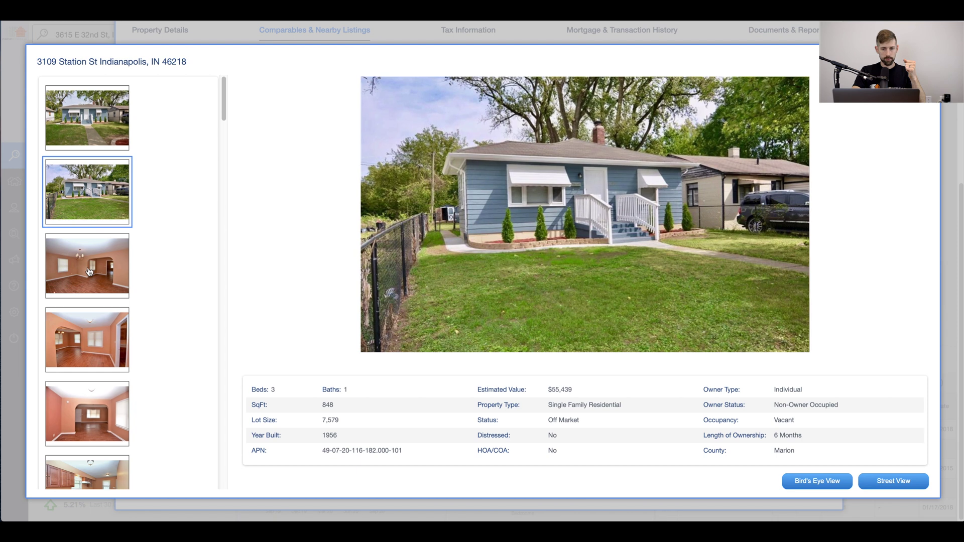
{"action": "left_click", "coordinate": [94, 264]}
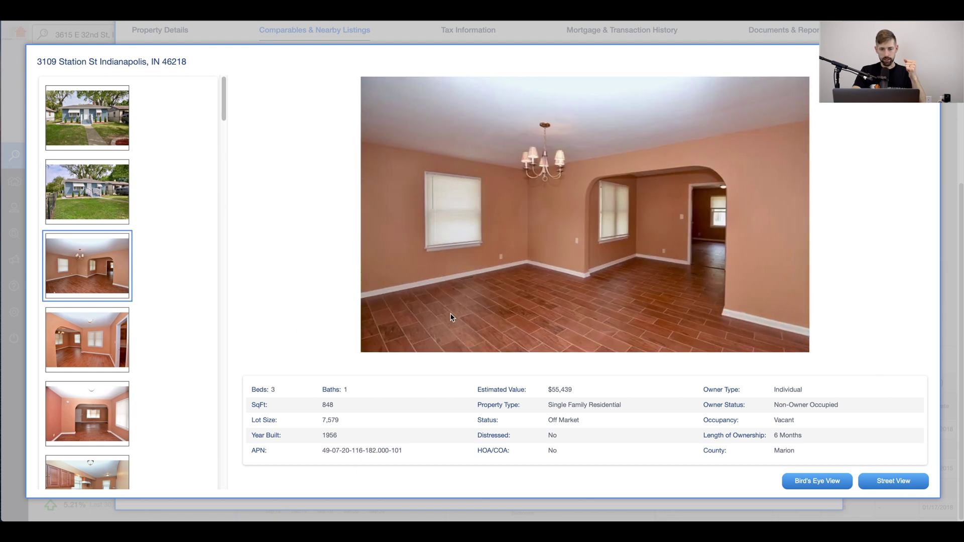
{"action": "left_click", "coordinate": [100, 411]}
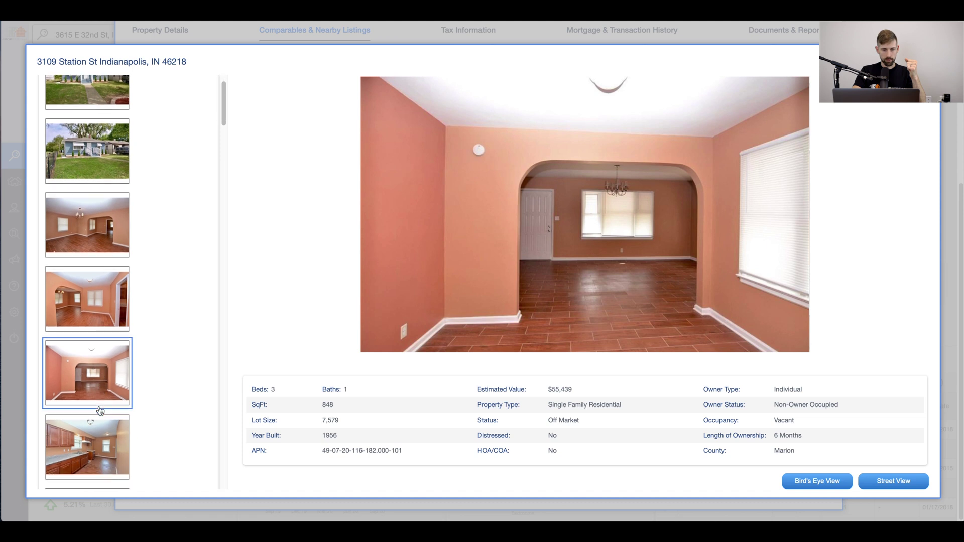
{"action": "left_click", "coordinate": [101, 419]}
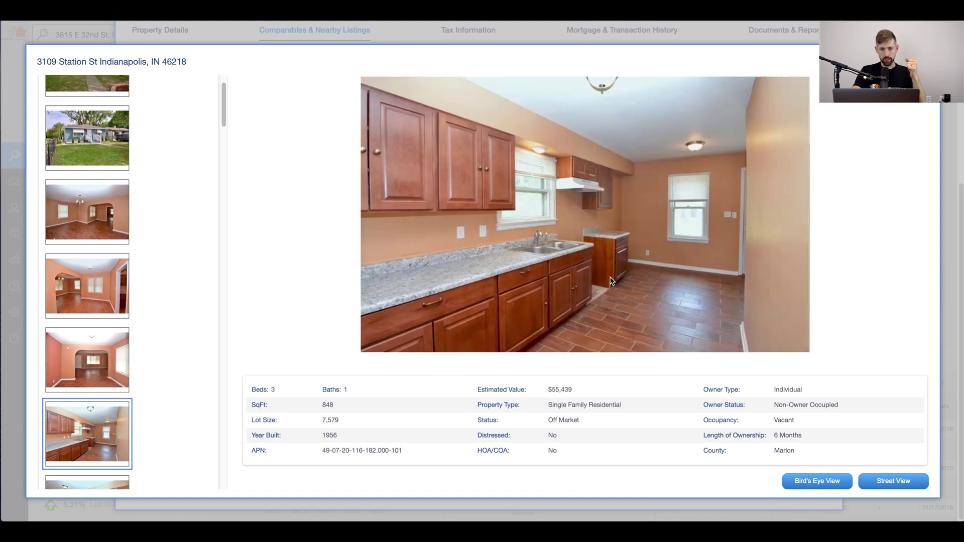
{"action": "scroll", "coordinate": [150, 363], "scroll_direction": "down", "scroll_amount": 5}
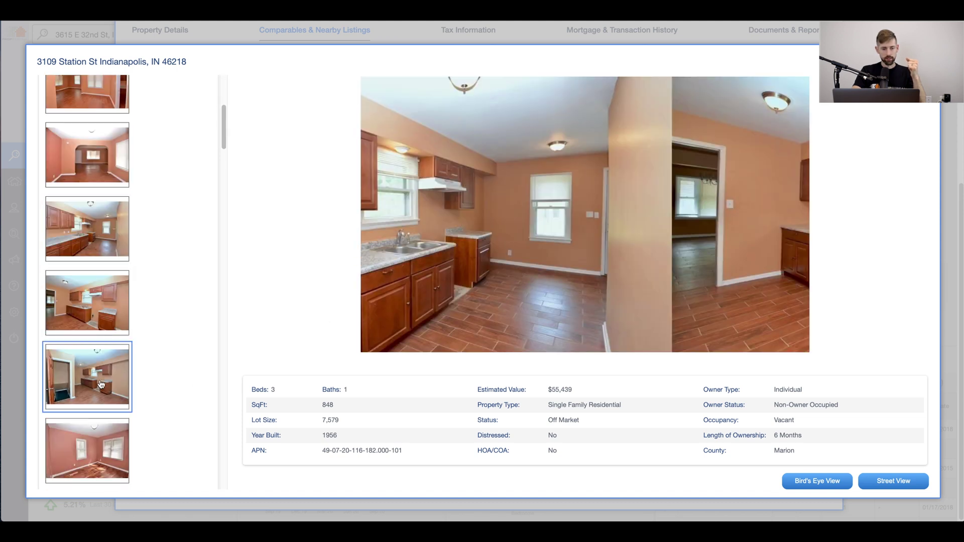
{"action": "scroll", "coordinate": [100, 384], "scroll_direction": "down", "scroll_amount": 10}
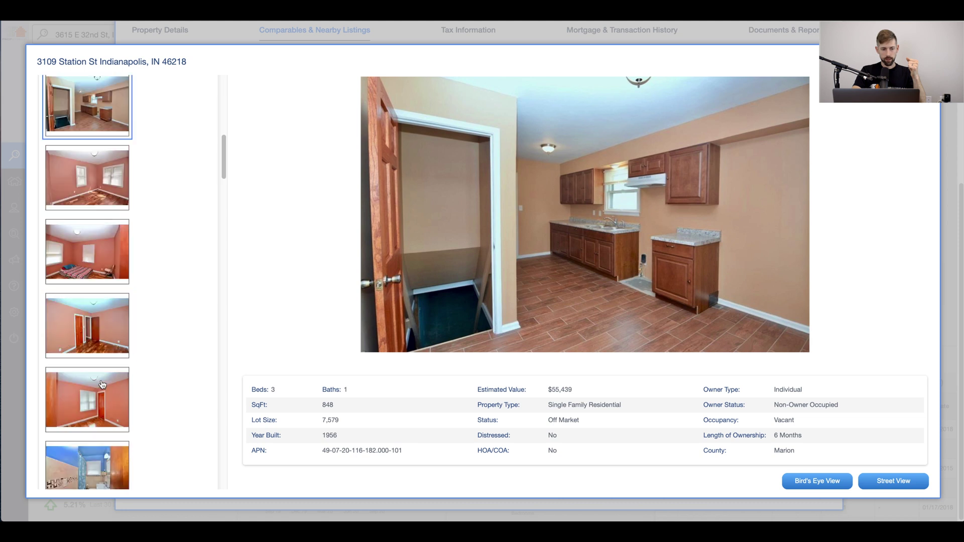
{"action": "left_click", "coordinate": [100, 338]}
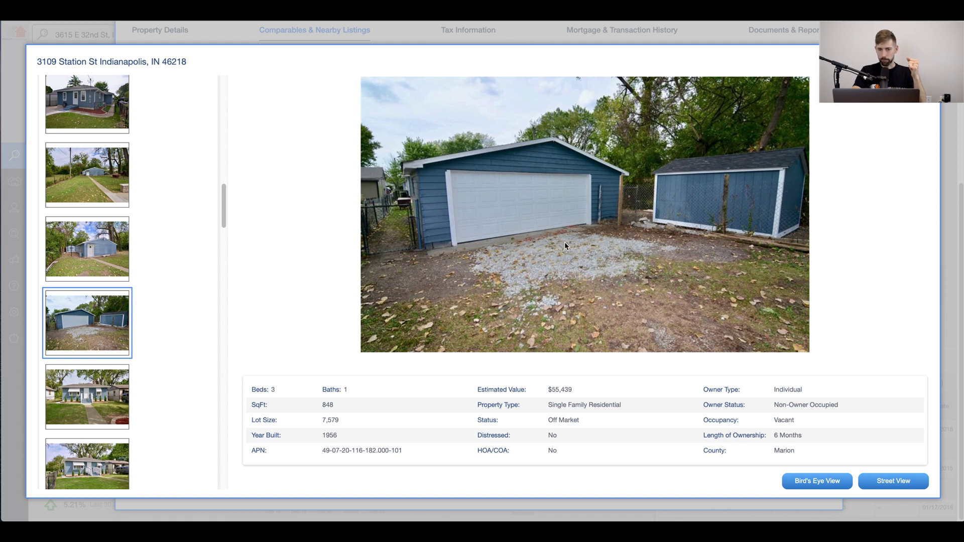
Close the 3109 Station St photos and open the listing photos for comp 3118 N Olney St
{"action": "scroll", "coordinate": [187, 312], "scroll_direction": "down", "scroll_amount": 5}
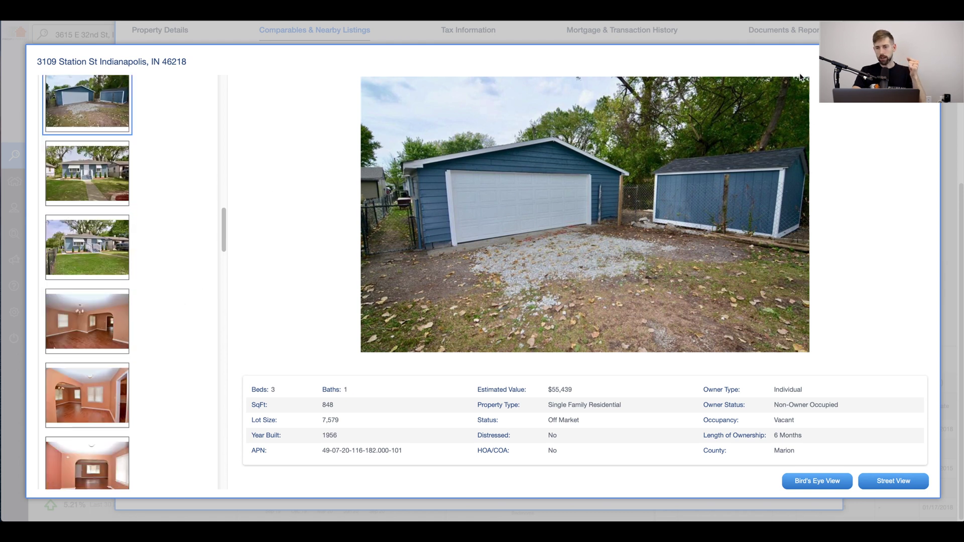
{"action": "left_click", "coordinate": [932, 54]}
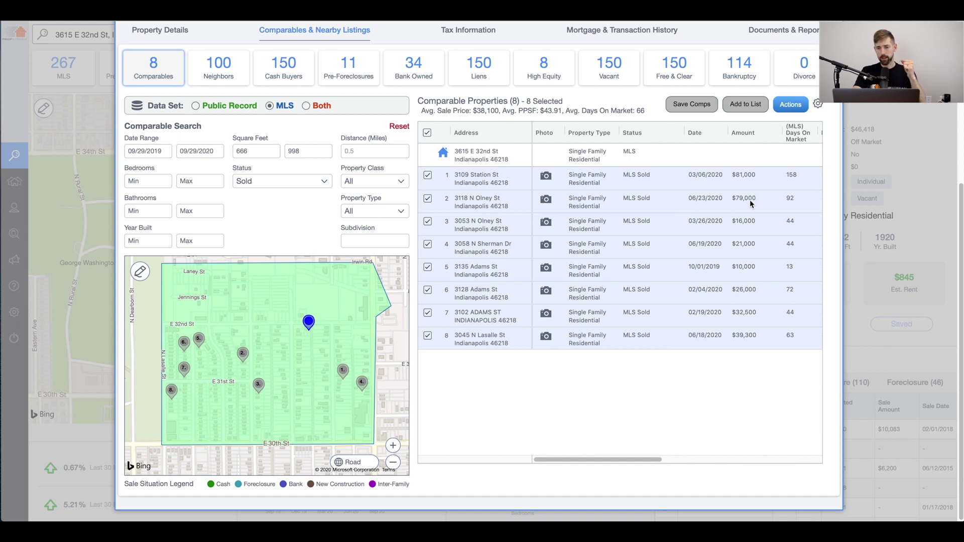
{"action": "left_click", "coordinate": [546, 199]}
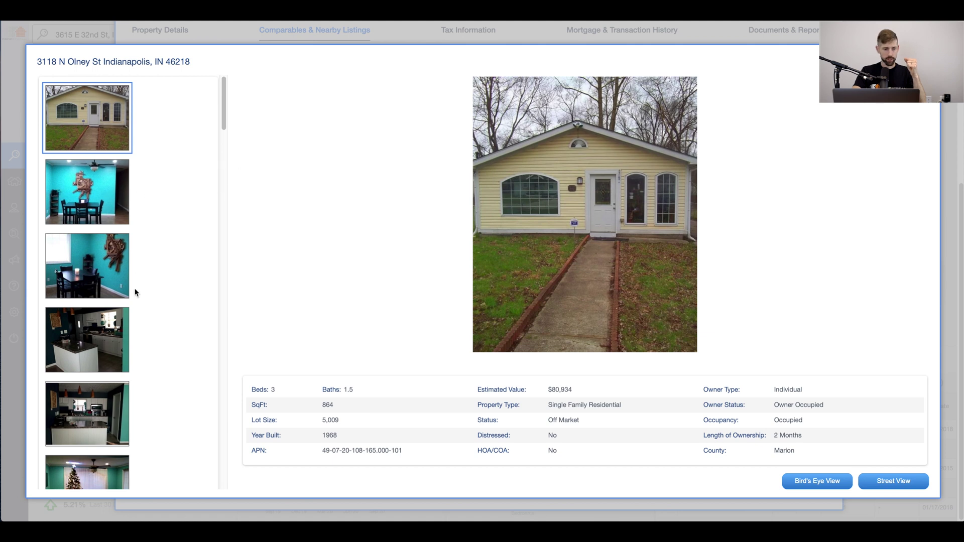
{"action": "left_click", "coordinate": [114, 280]}
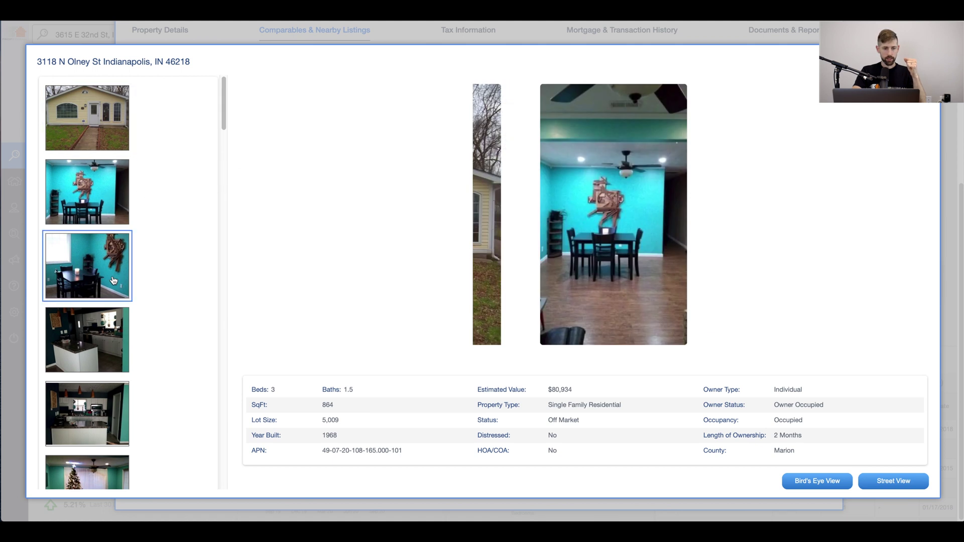
{"action": "left_click", "coordinate": [95, 351]}
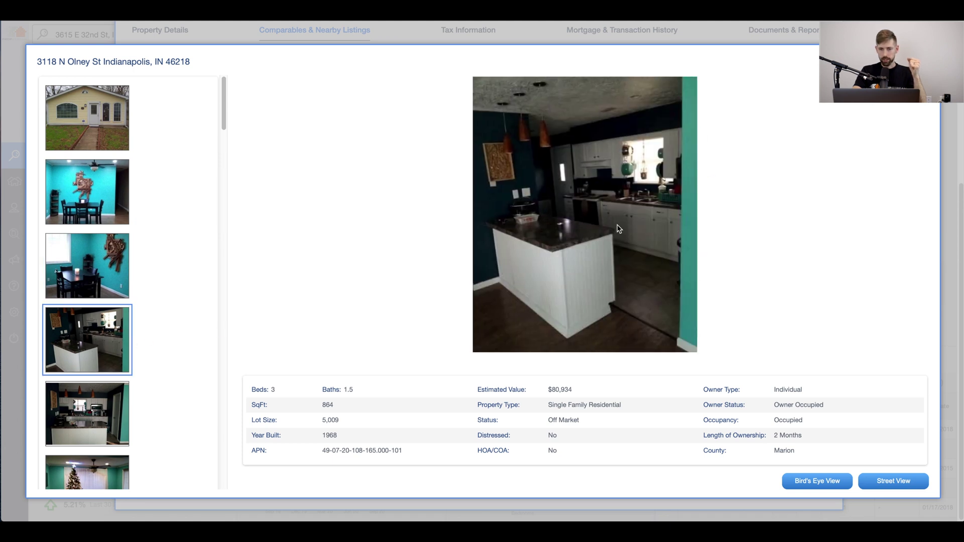
{"action": "scroll", "coordinate": [176, 357], "scroll_direction": "down", "scroll_amount": 3}
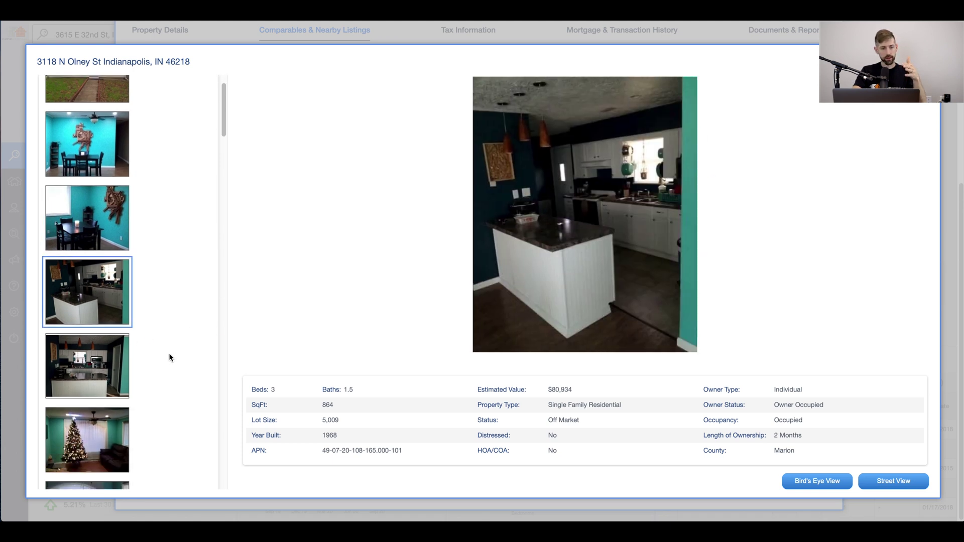
{"action": "scroll", "coordinate": [99, 361], "scroll_direction": "down", "scroll_amount": 4}
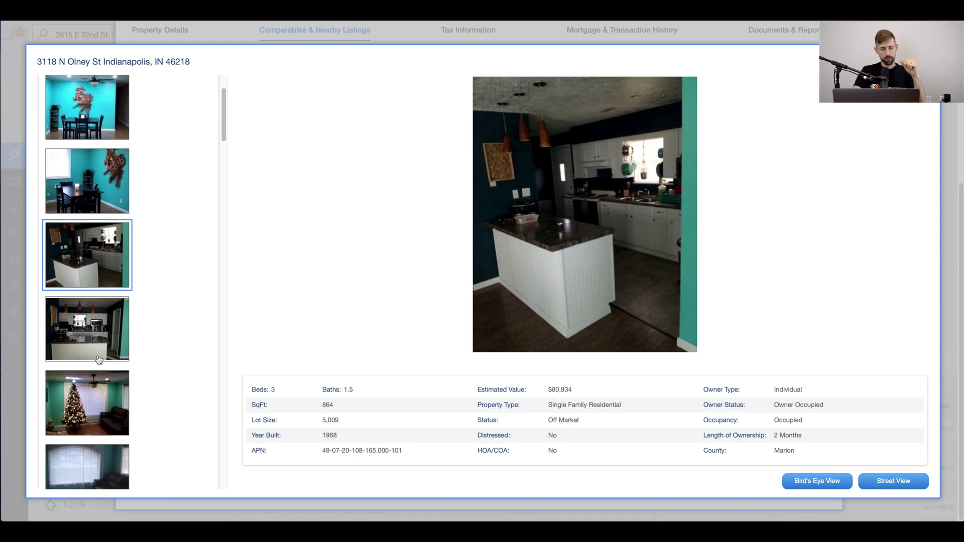
{"action": "left_click", "coordinate": [98, 335]}
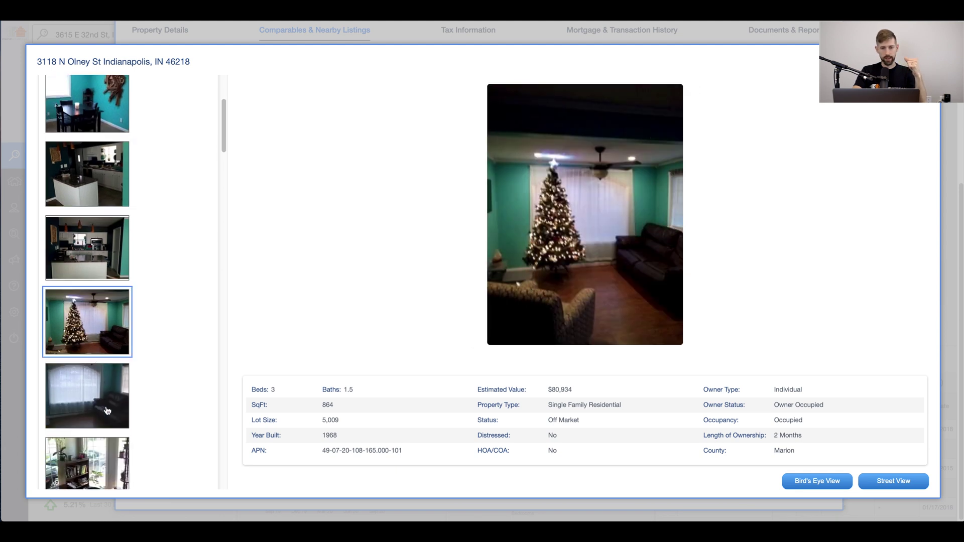
{"action": "left_click", "coordinate": [107, 407]}
{"action": "scroll", "coordinate": [107, 422], "scroll_direction": "down", "scroll_amount": 6}
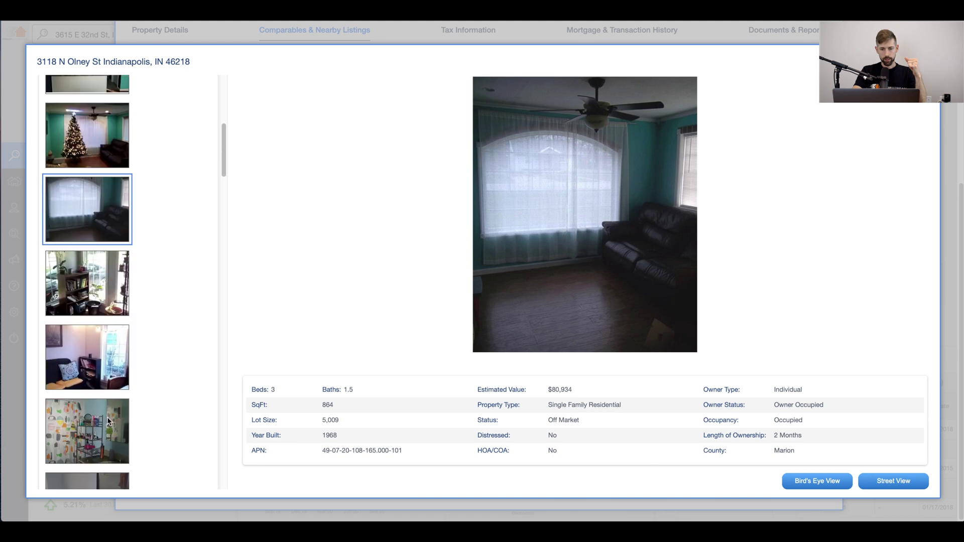
{"action": "scroll", "coordinate": [179, 360], "scroll_direction": "down", "scroll_amount": 14}
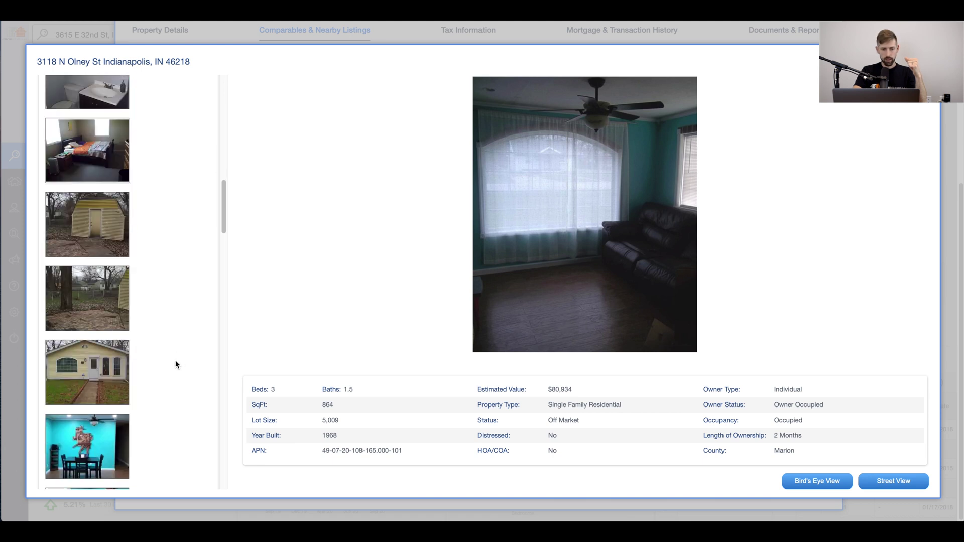
{"action": "left_click", "coordinate": [102, 239]}
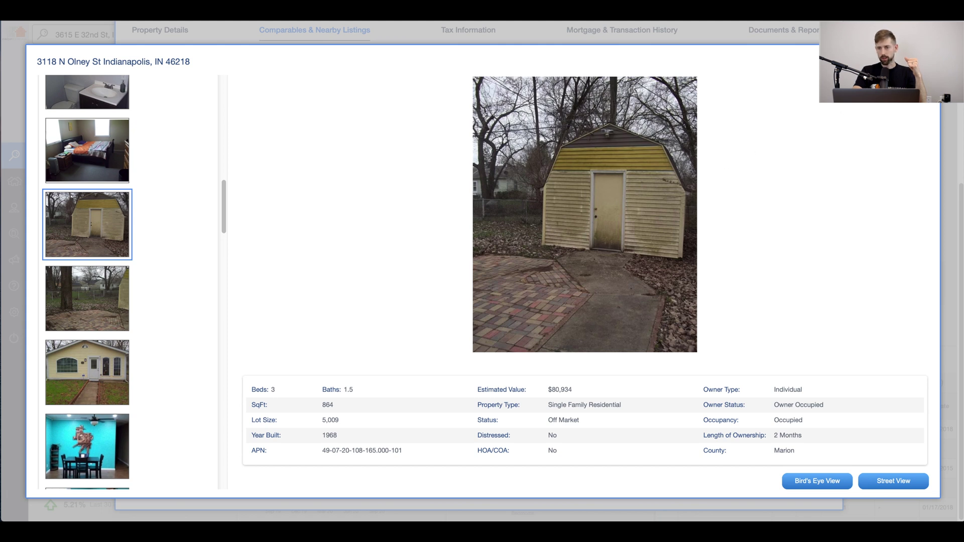
{"action": "key", "text": "Escape"}
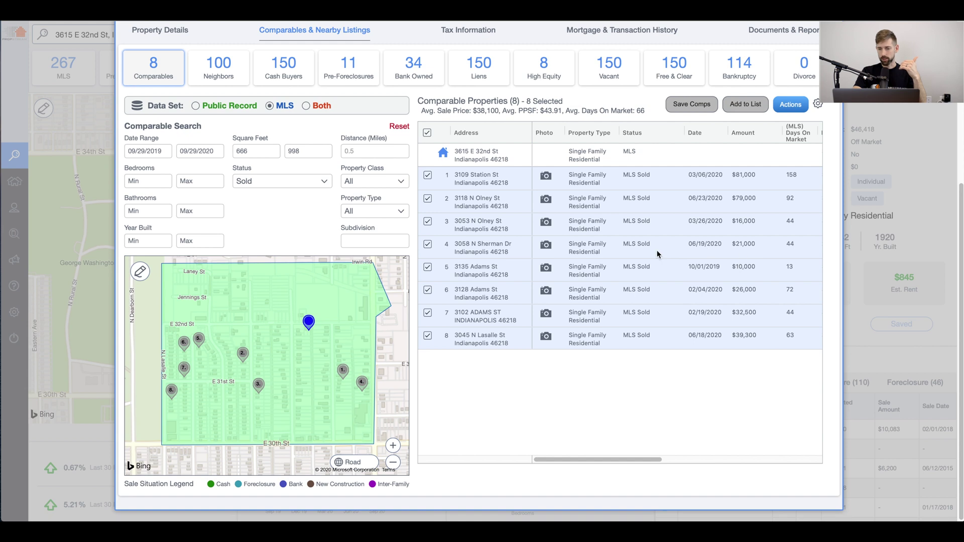
{"action": "left_click", "coordinate": [546, 223]}
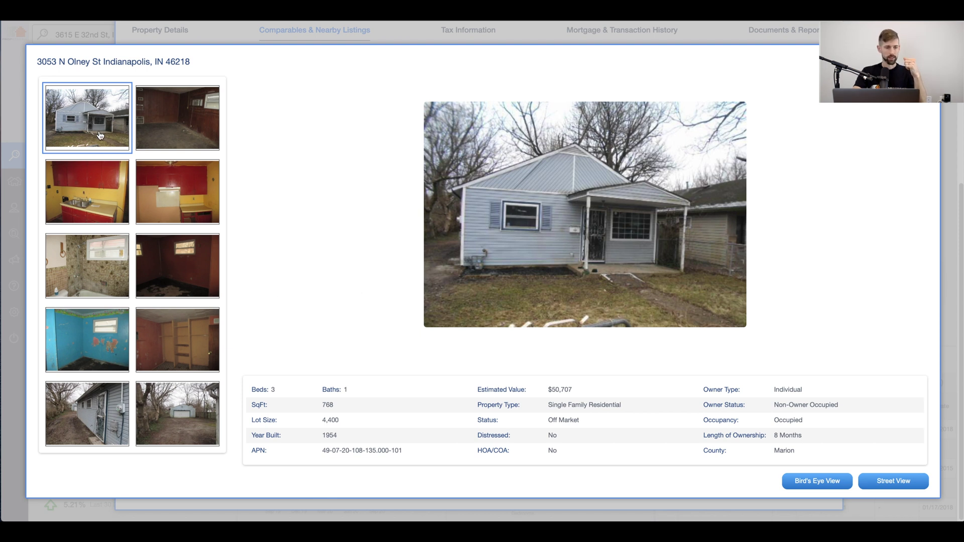
{"action": "left_click", "coordinate": [150, 131]}
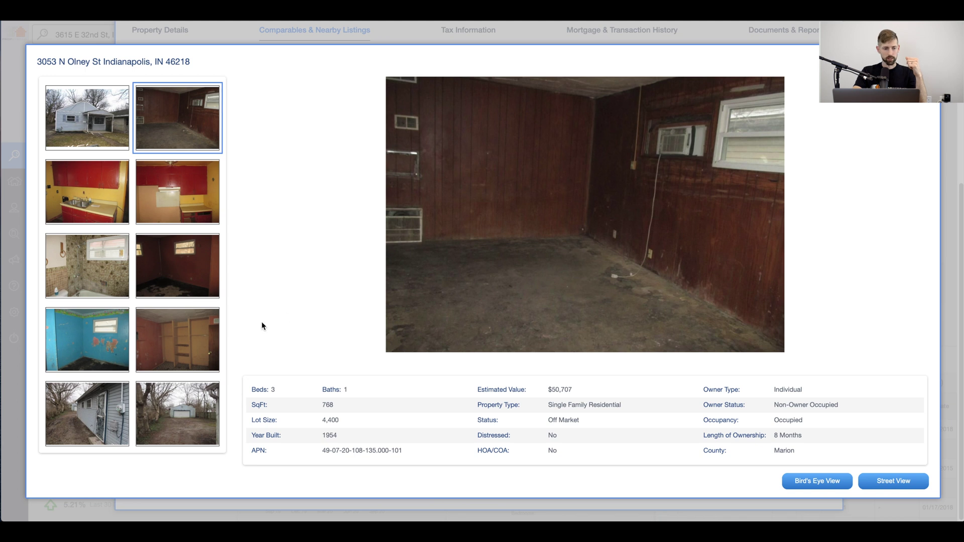
{"action": "left_click", "coordinate": [171, 401]}
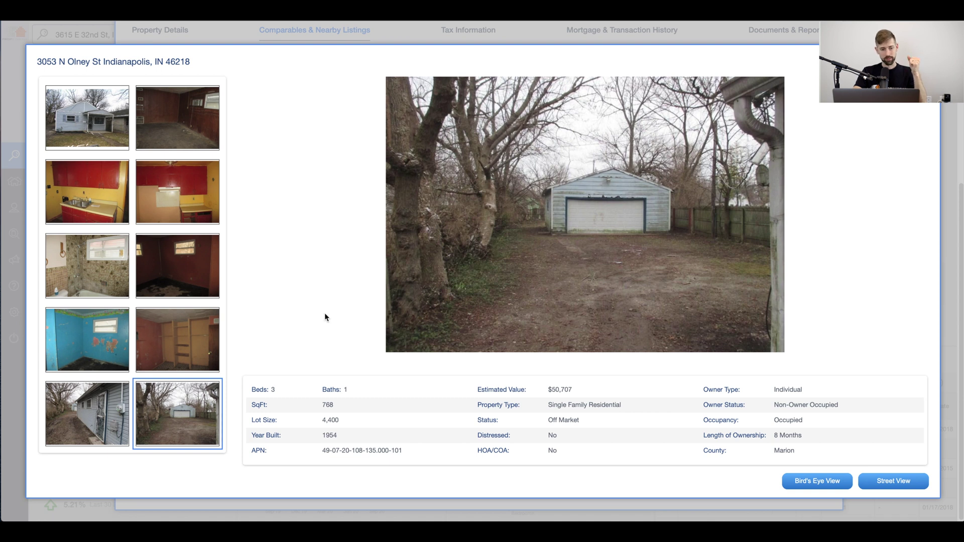
{"action": "left_click", "coordinate": [91, 354]}
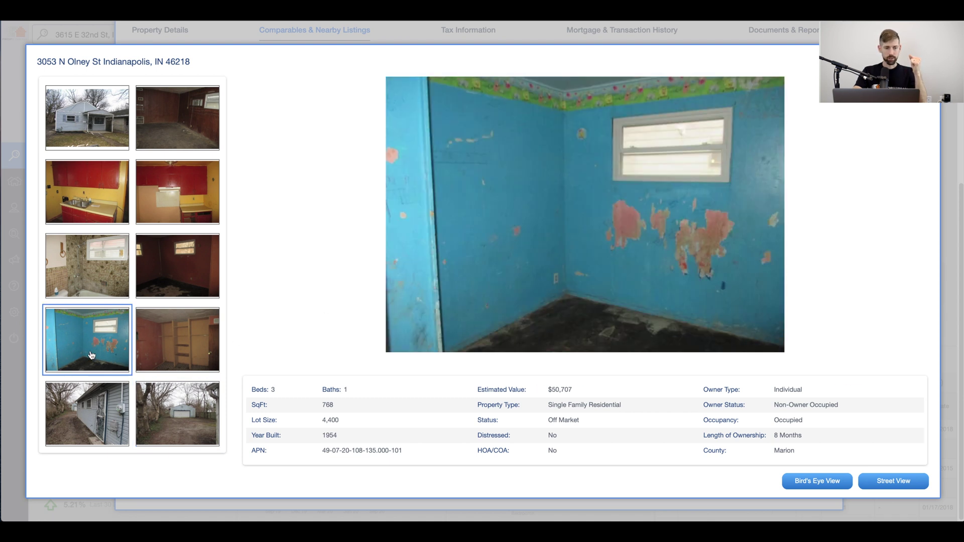
{"action": "left_click", "coordinate": [120, 276]}
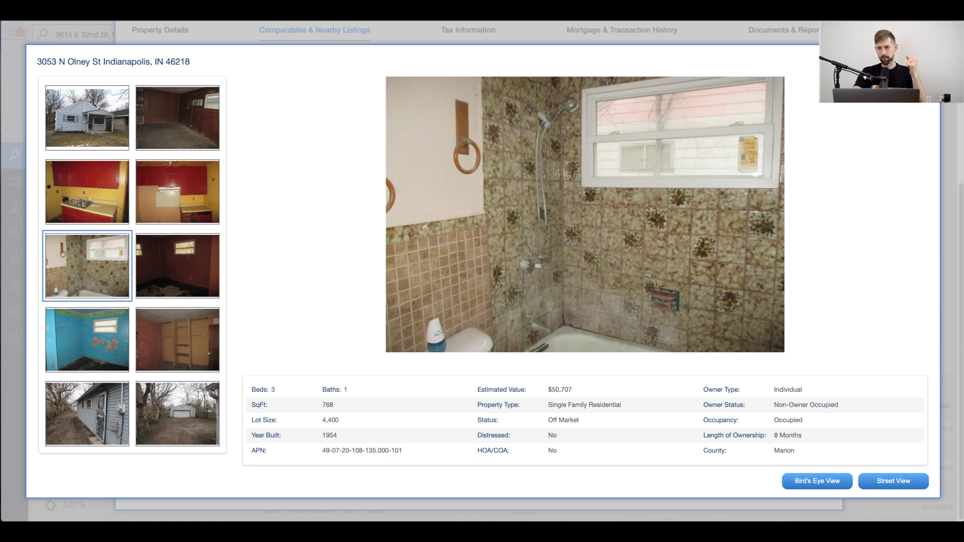
{"action": "left_click", "coordinate": [946, 100]}
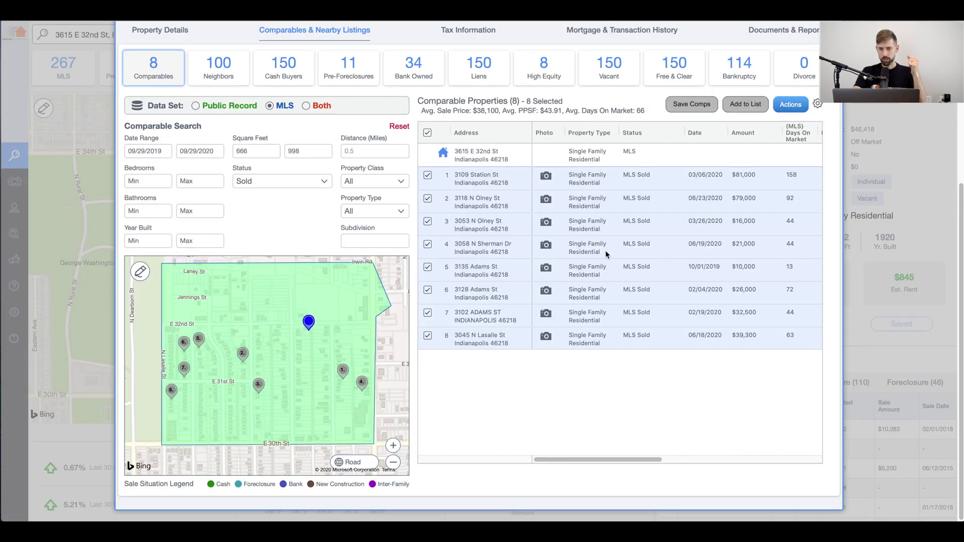
{"action": "left_click", "coordinate": [545, 246]}
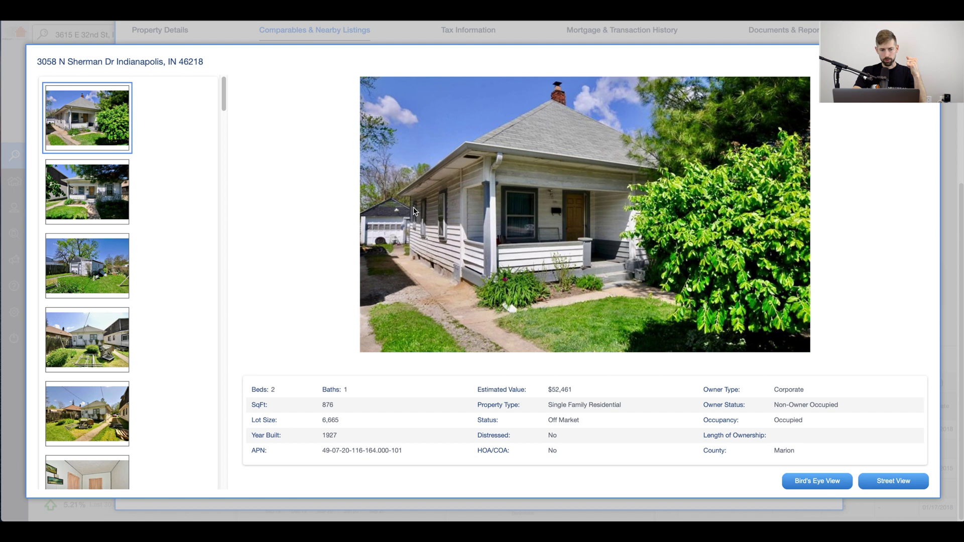
{"action": "scroll", "coordinate": [161, 373], "scroll_direction": "down", "scroll_amount": 5}
{"action": "left_click", "coordinate": [113, 334]}
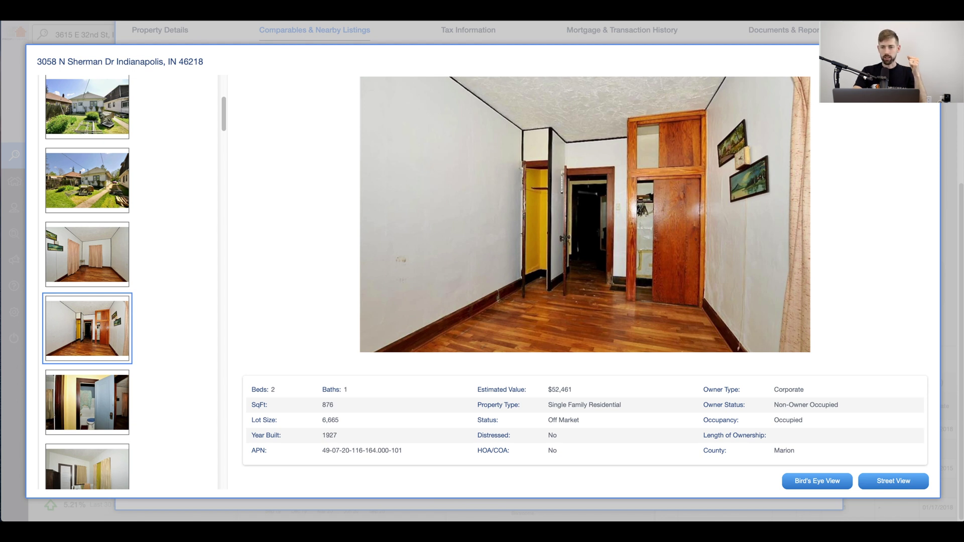
{"action": "left_click", "coordinate": [927, 60]}
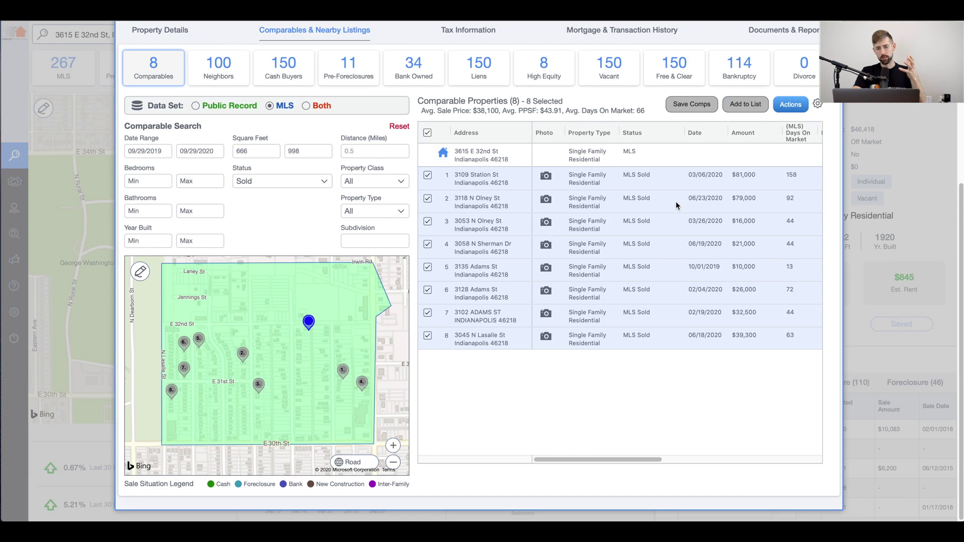